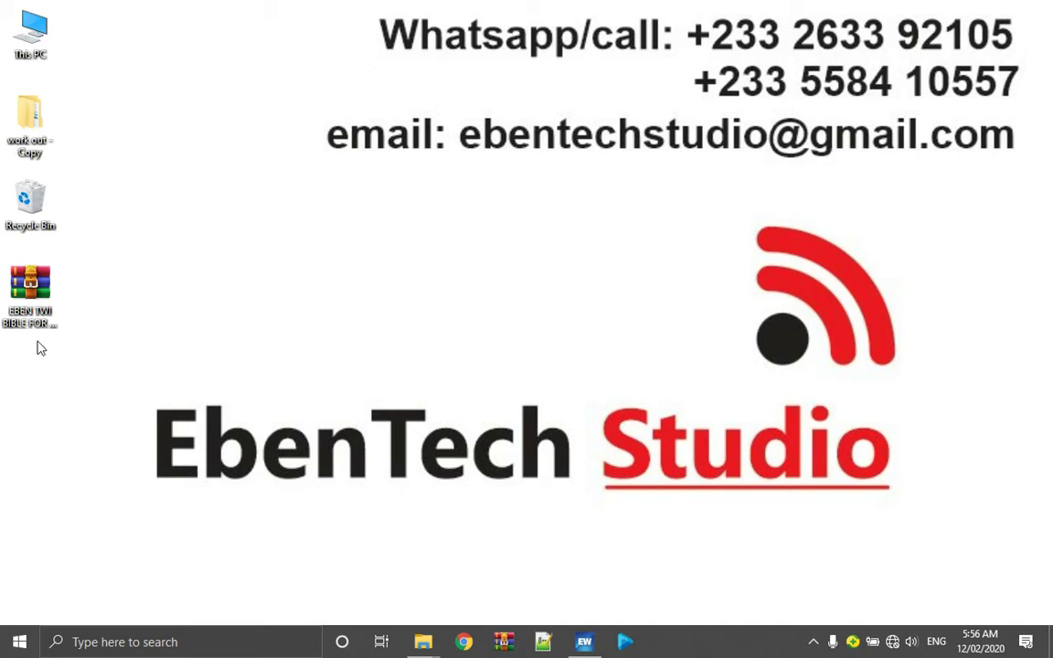
# Extract the EBEN TWI BIBLE FOR EASYWORSHIP 2009 zip archive onto the desktop and open the extracted folder
pyautogui.click(31, 314)
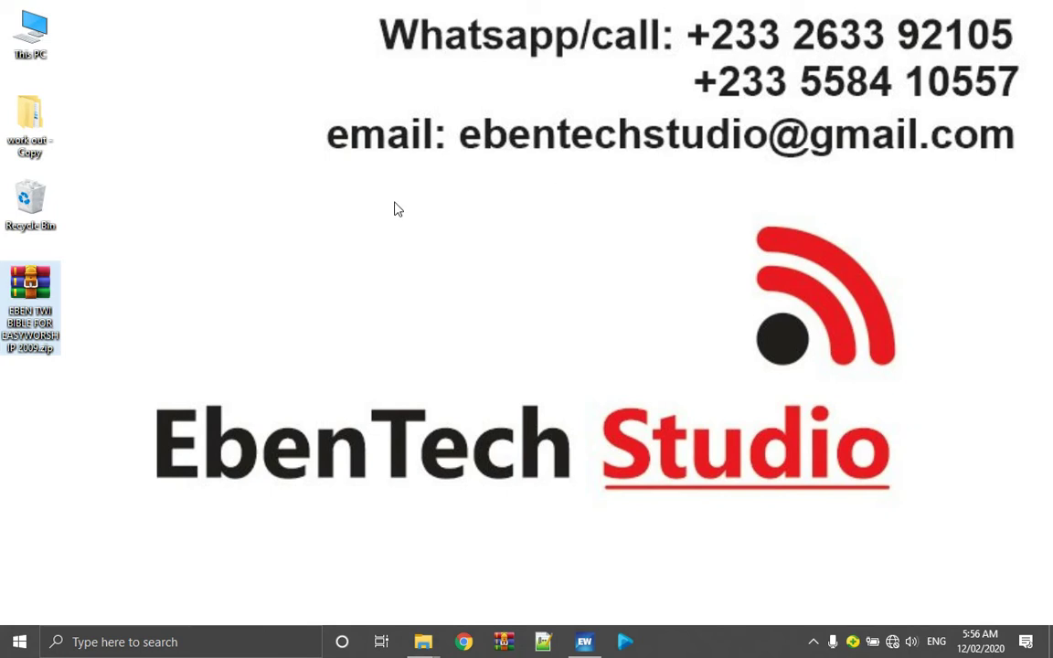
pyautogui.rightClick(26, 309)
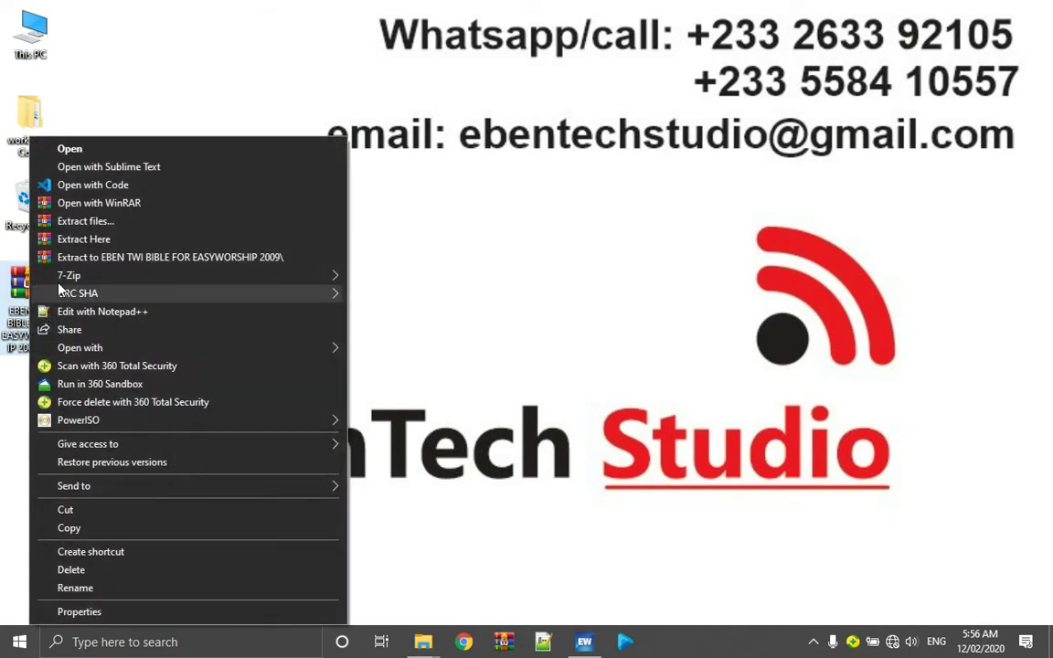
pyautogui.click(96, 240)
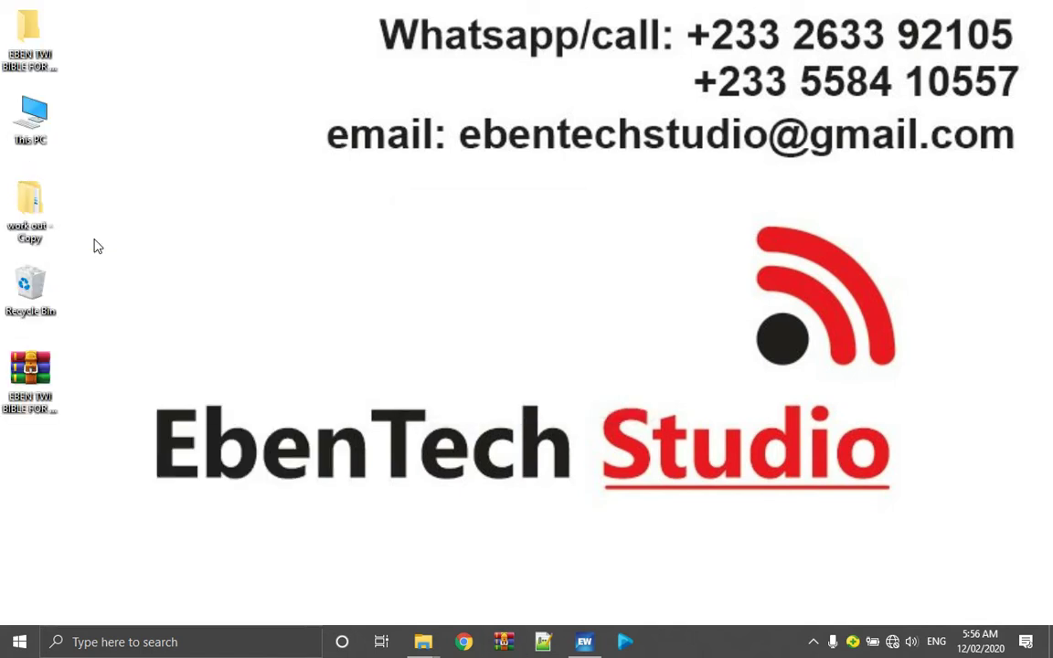
pyautogui.click(32, 55)
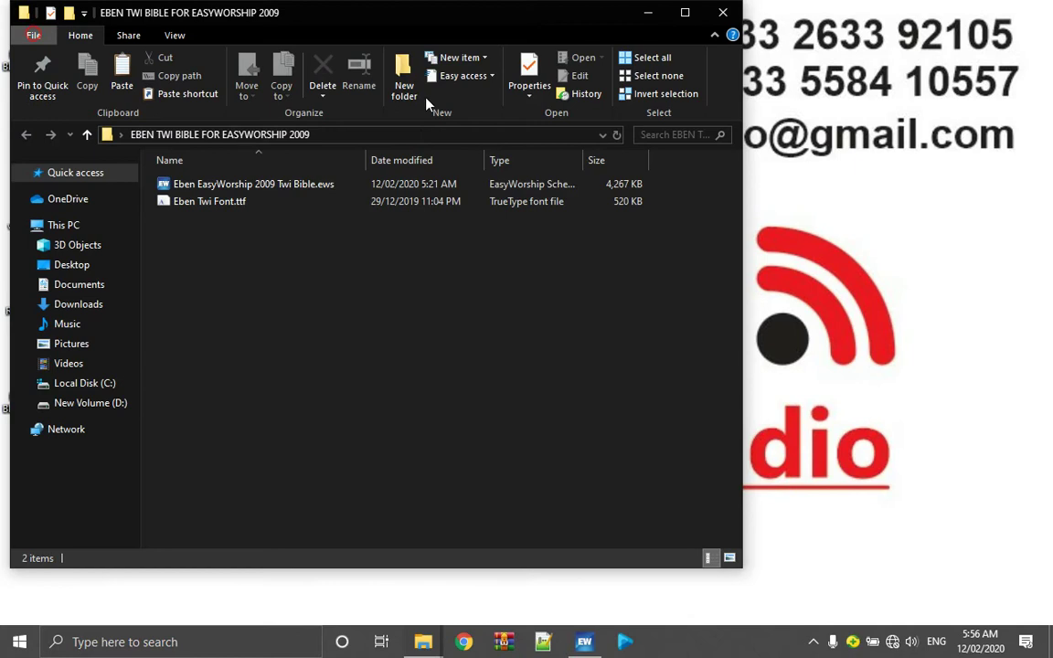
pyautogui.moveTo(373, 31); pyautogui.dragTo(501, 68)
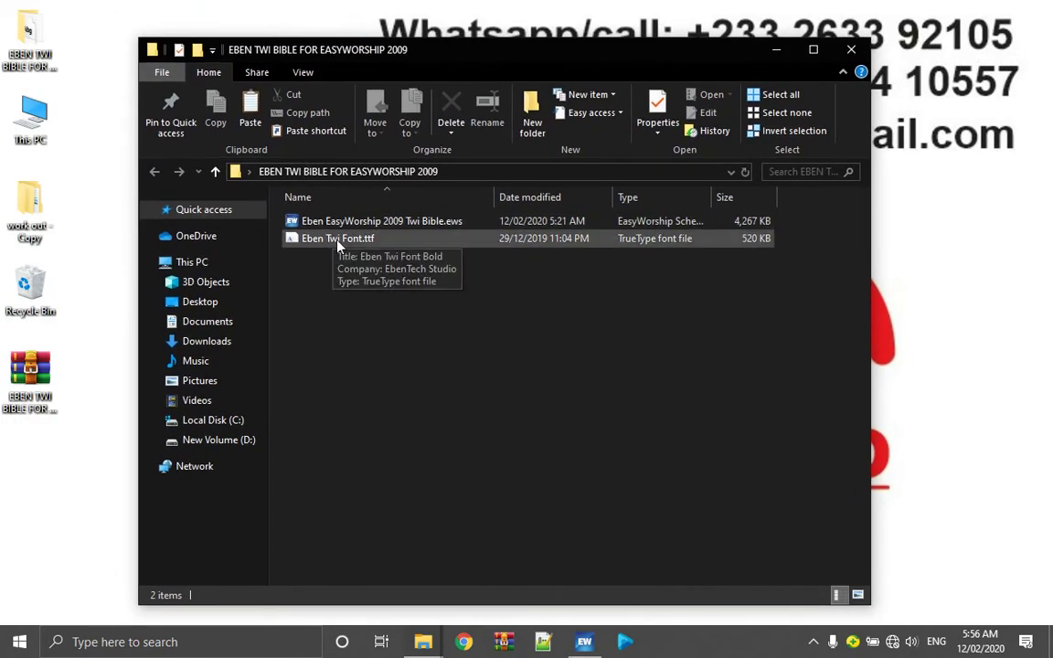
# Install the Eben Twi Font.ttf font, replacing the already installed copy, and close its preview
pyautogui.doubleClick(340, 239)
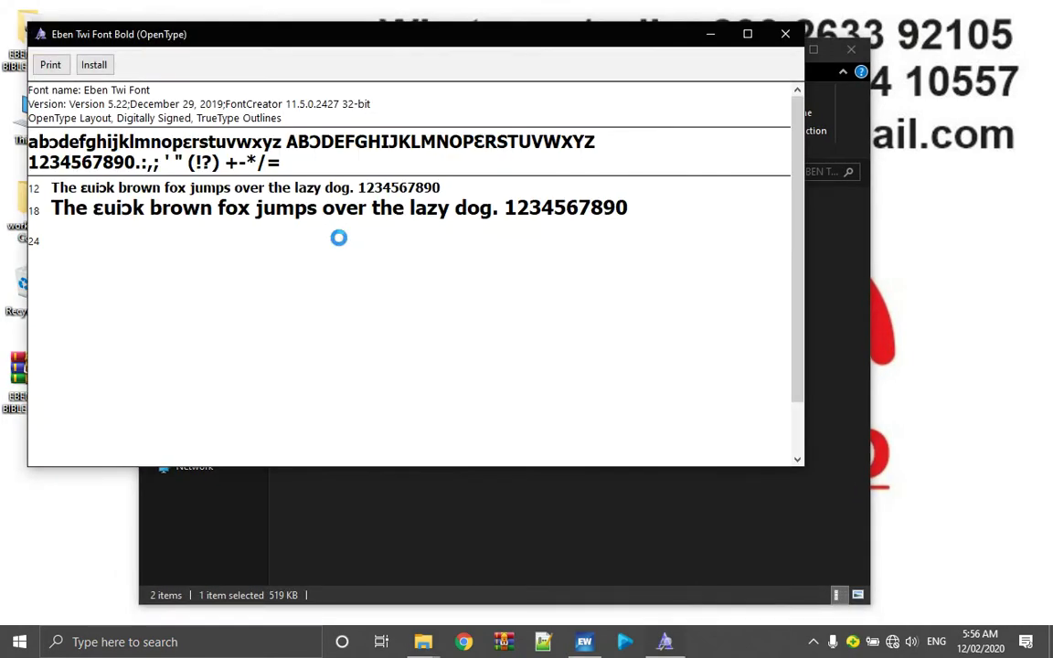
pyautogui.moveTo(379, 44); pyautogui.dragTo(537, 160)
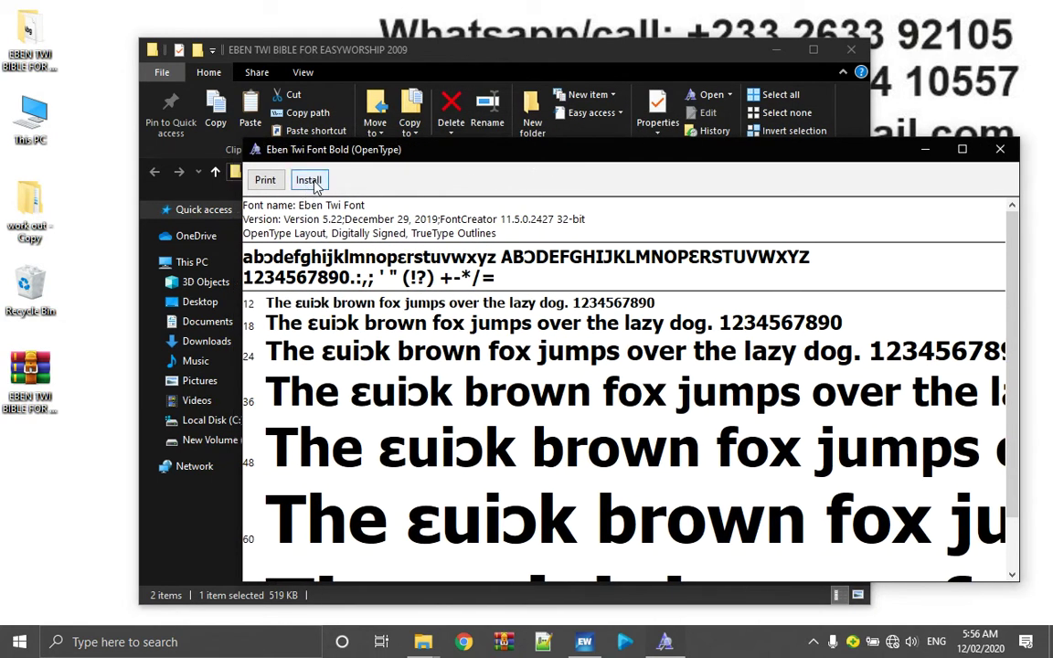
pyautogui.click(310, 181)
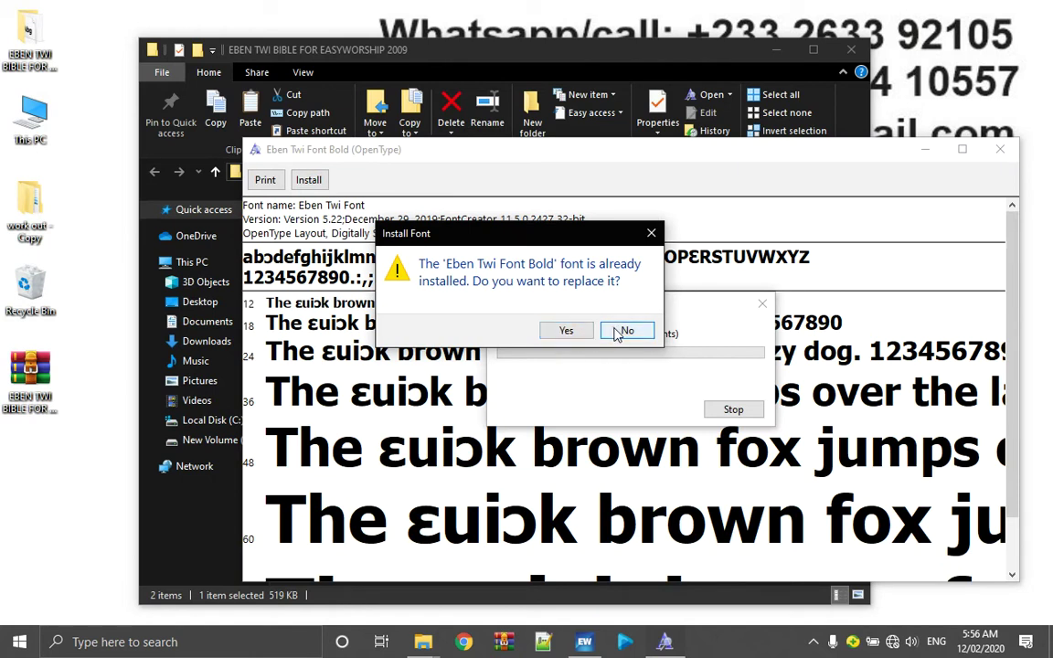
pyautogui.click(566, 330)
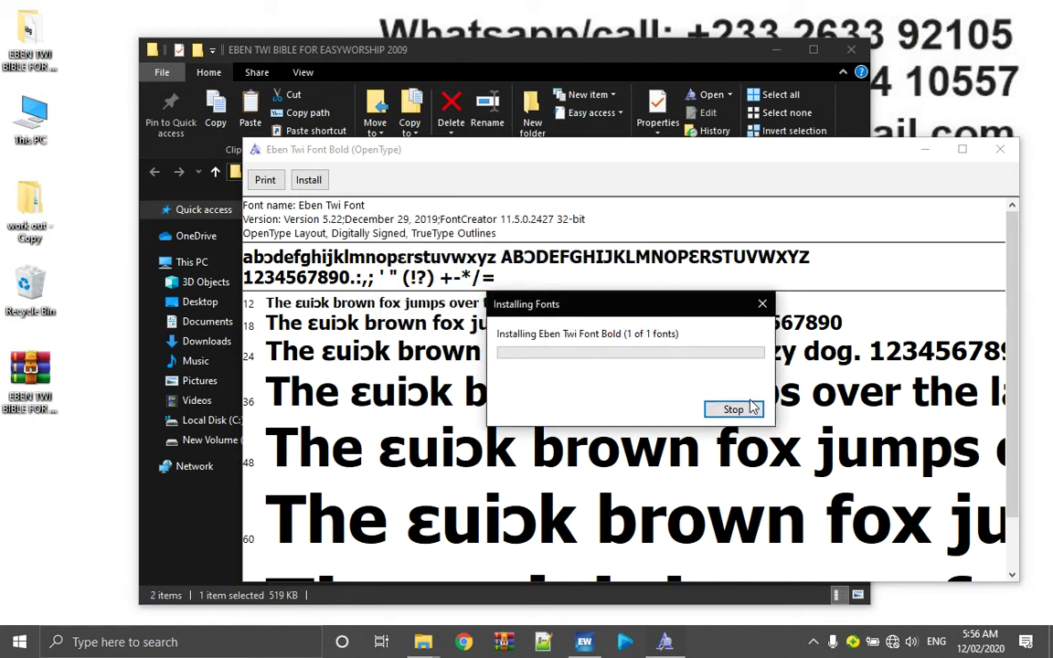
pyautogui.click(1004, 156)
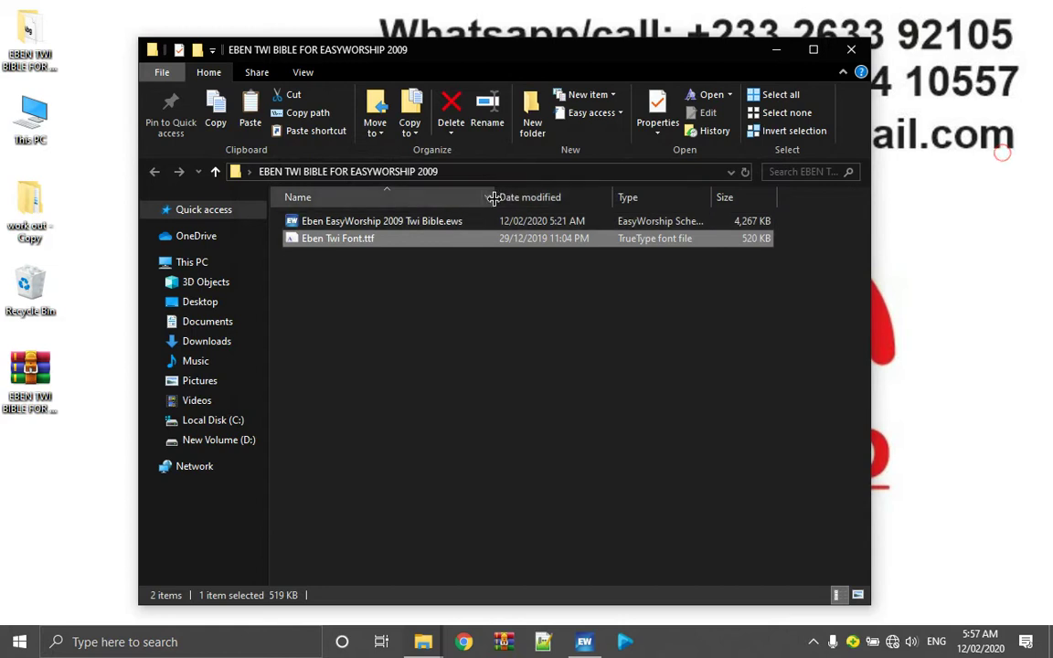
# Switch to EasyWorship 2009, arrange it beside the extracted folder window, and show its Songs list
pyautogui.click(584, 642)
pyautogui.moveTo(564, 81); pyautogui.dragTo(608, 71)
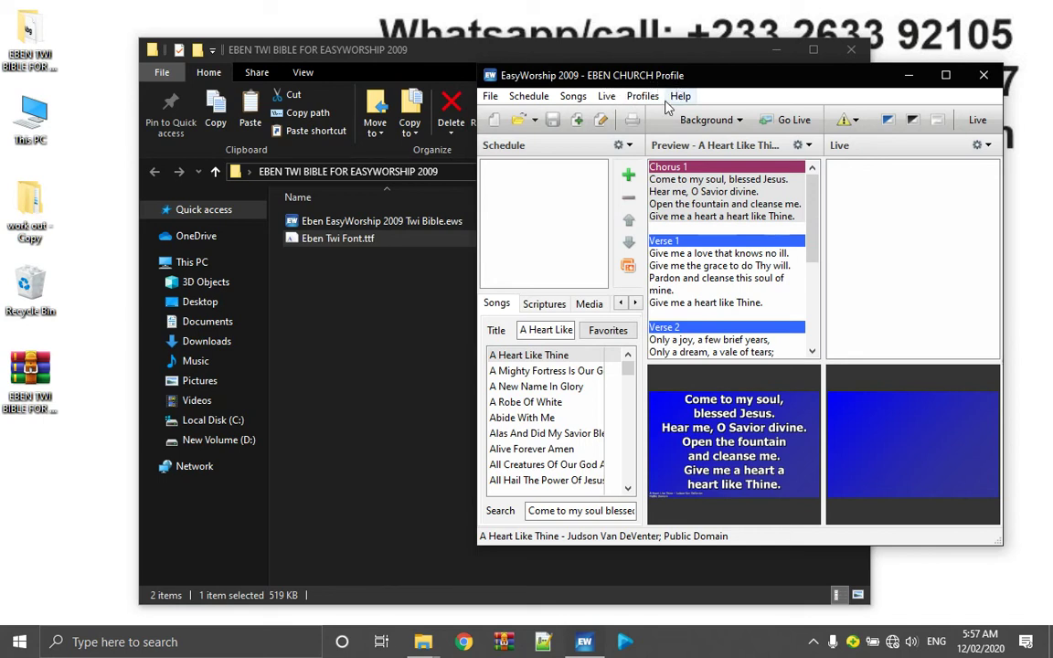
pyautogui.moveTo(645, 73); pyautogui.dragTo(666, 69)
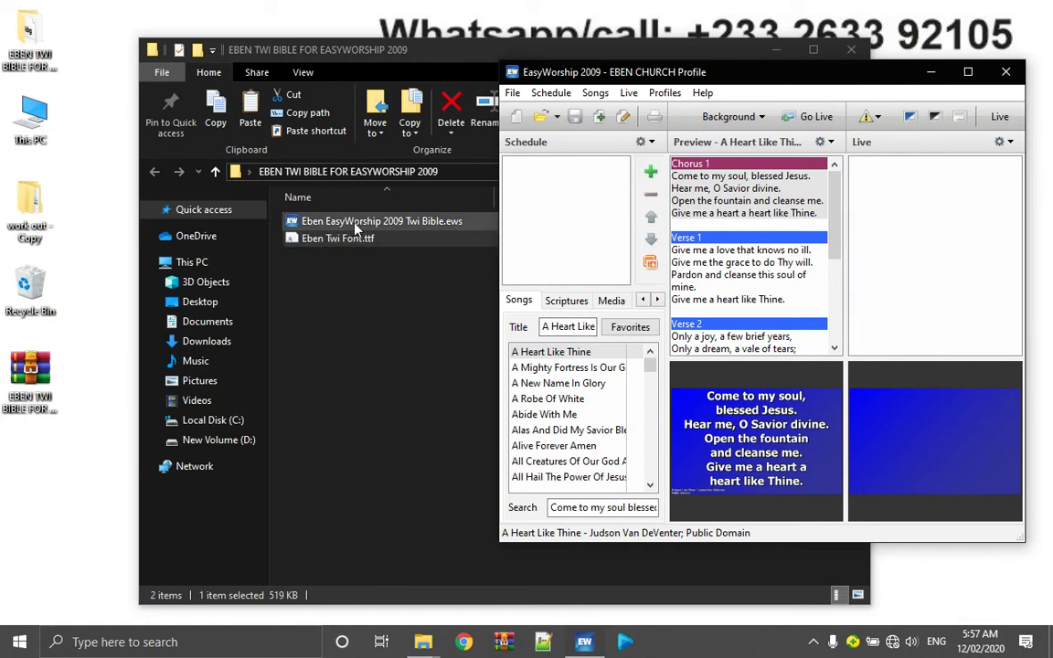
pyautogui.moveTo(421, 61); pyautogui.dragTo(338, 49)
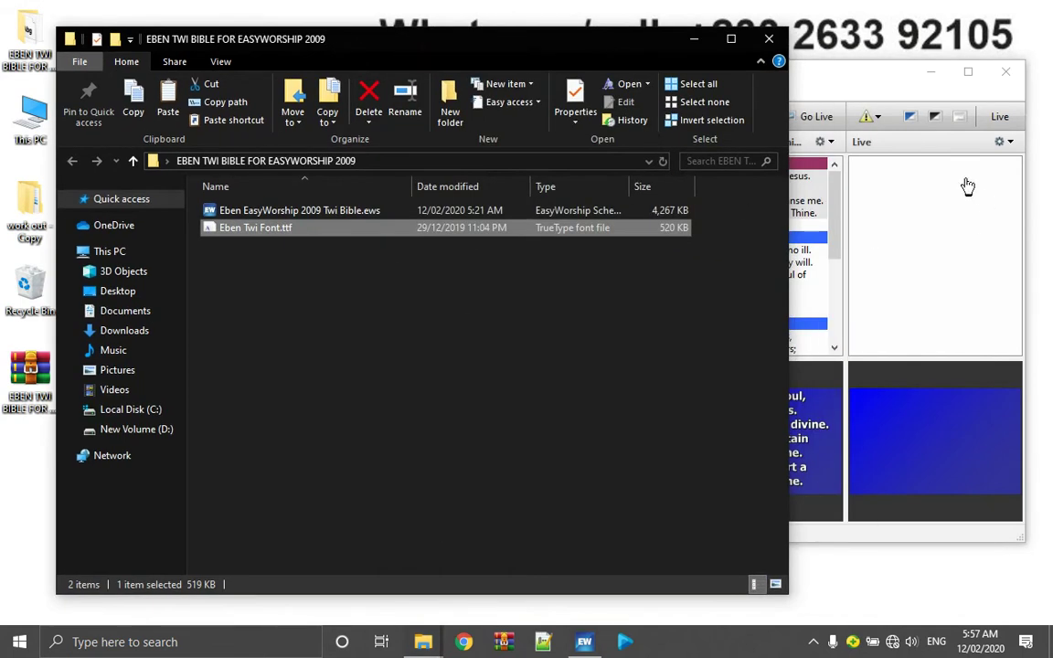
pyautogui.click(929, 233)
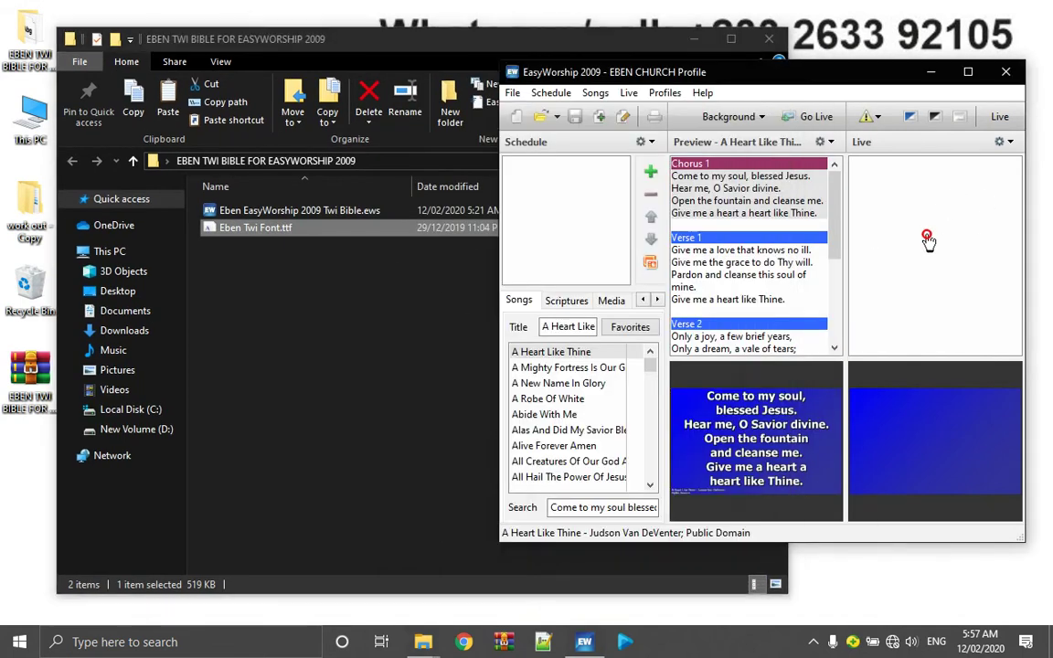
pyautogui.click(574, 304)
pyautogui.click(520, 302)
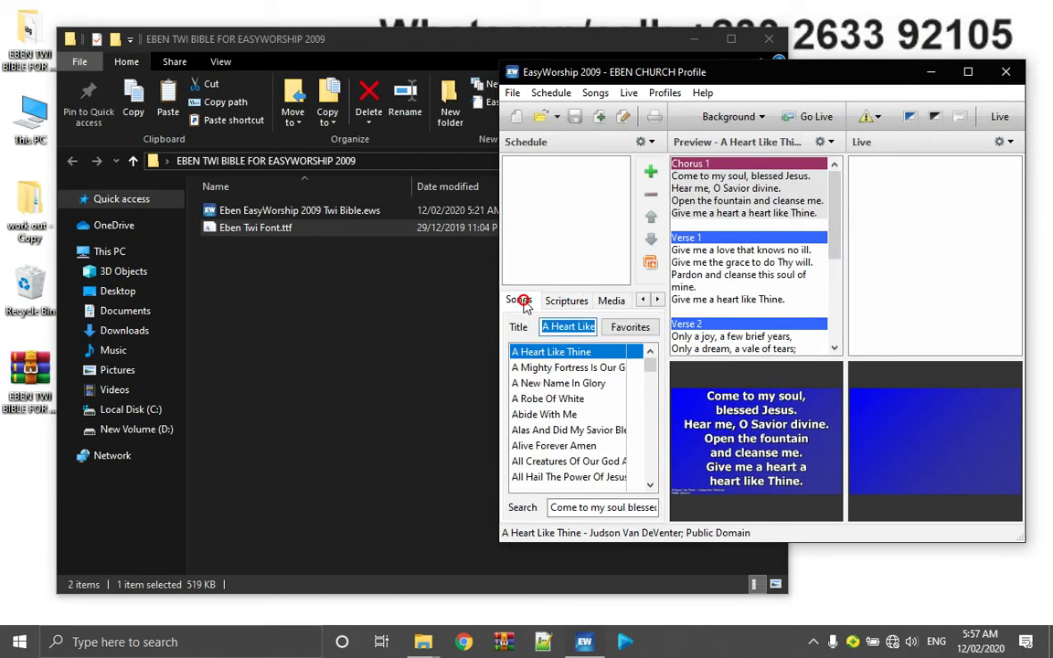
pyautogui.click(665, 95)
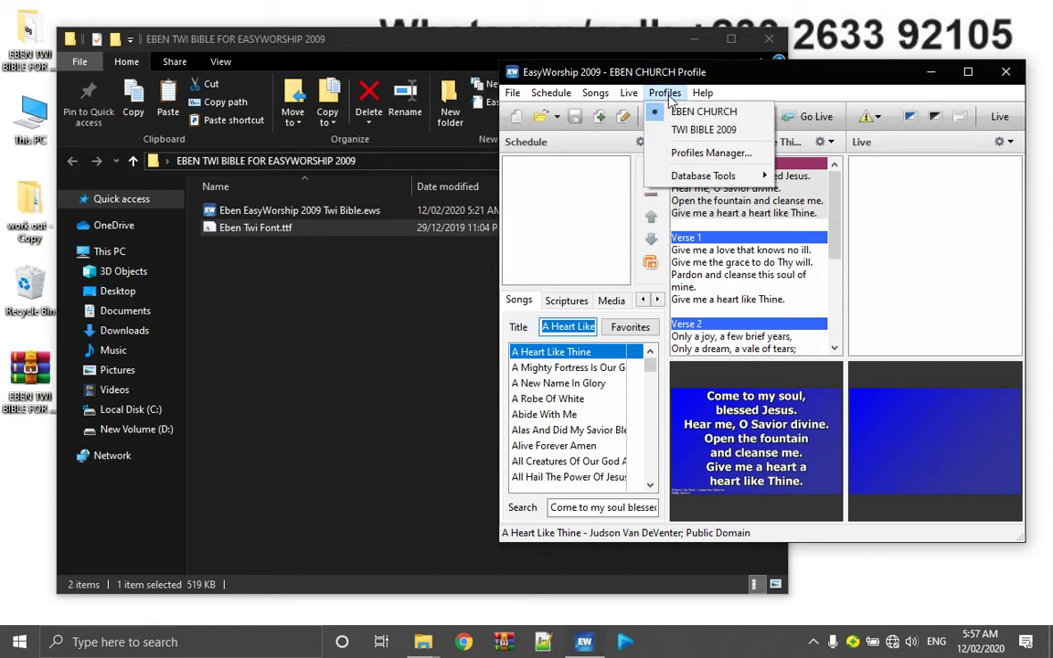
pyautogui.click(700, 152)
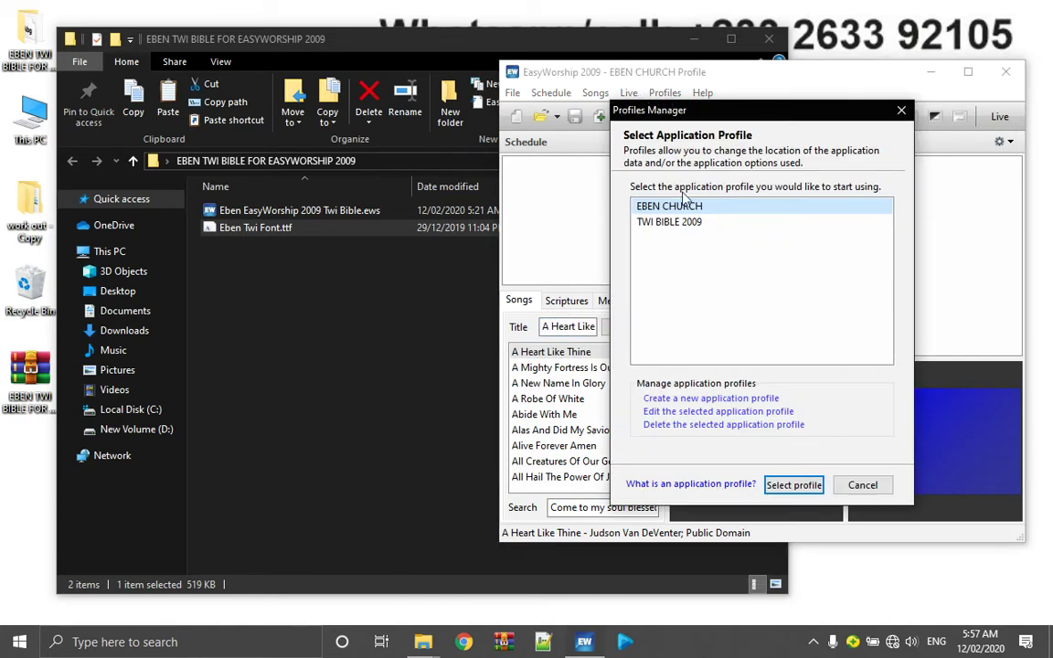
pyautogui.click(680, 399)
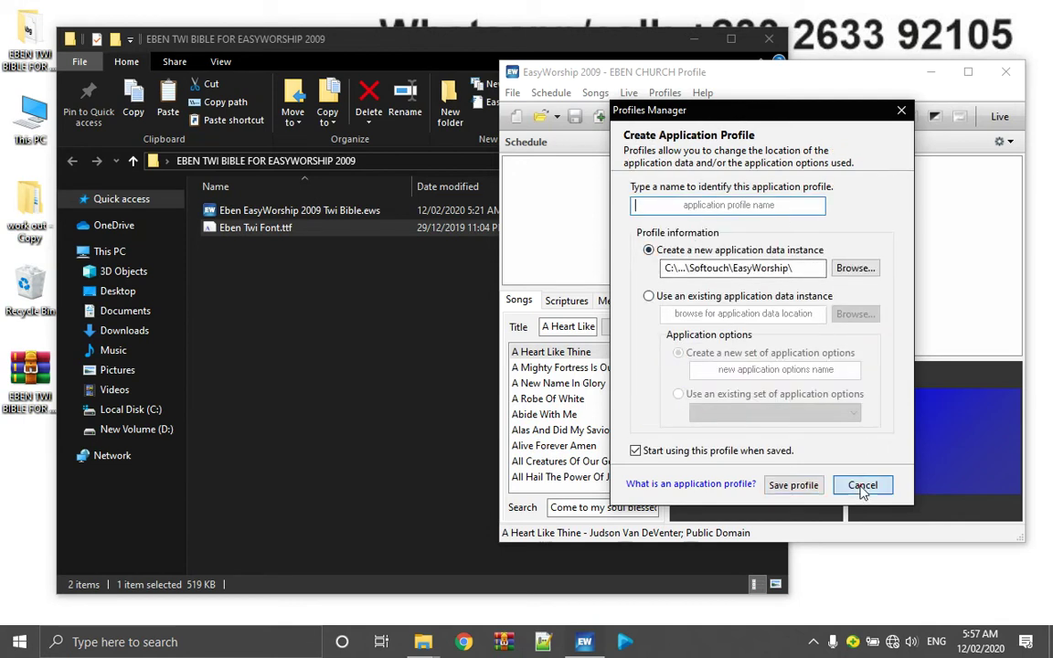
pyautogui.click(860, 487)
pyautogui.click(862, 486)
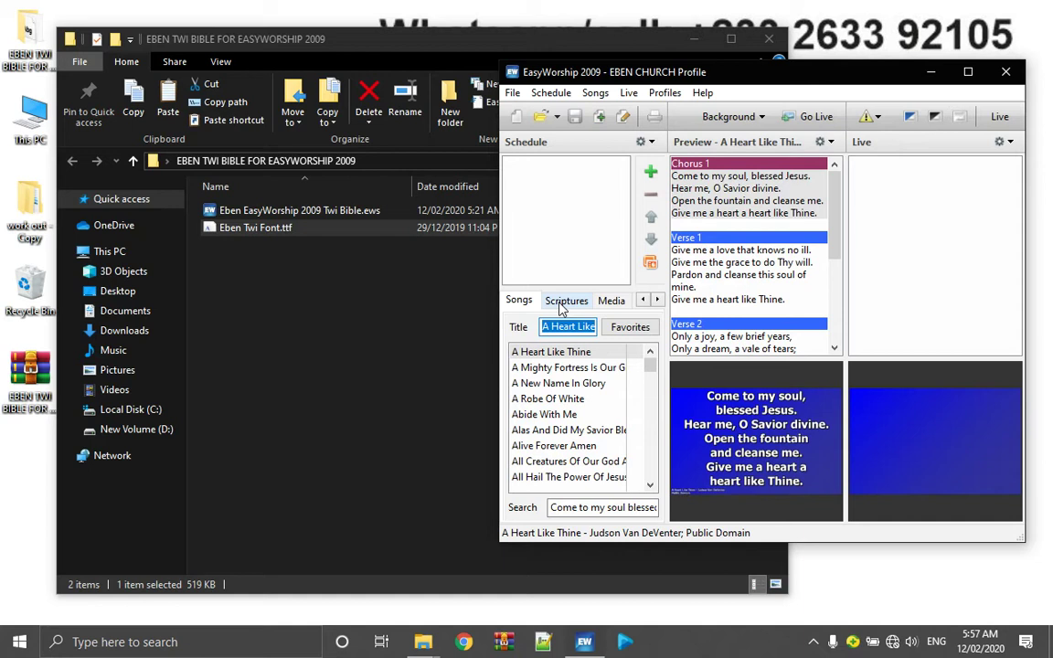
# Import the songs of Eben EasyWorship 2009 Twi Bible.ews into the song database, applying Insert to all songs, then Do Nothing to 1 Chronicles 1
pyautogui.doubleClick(314, 211)
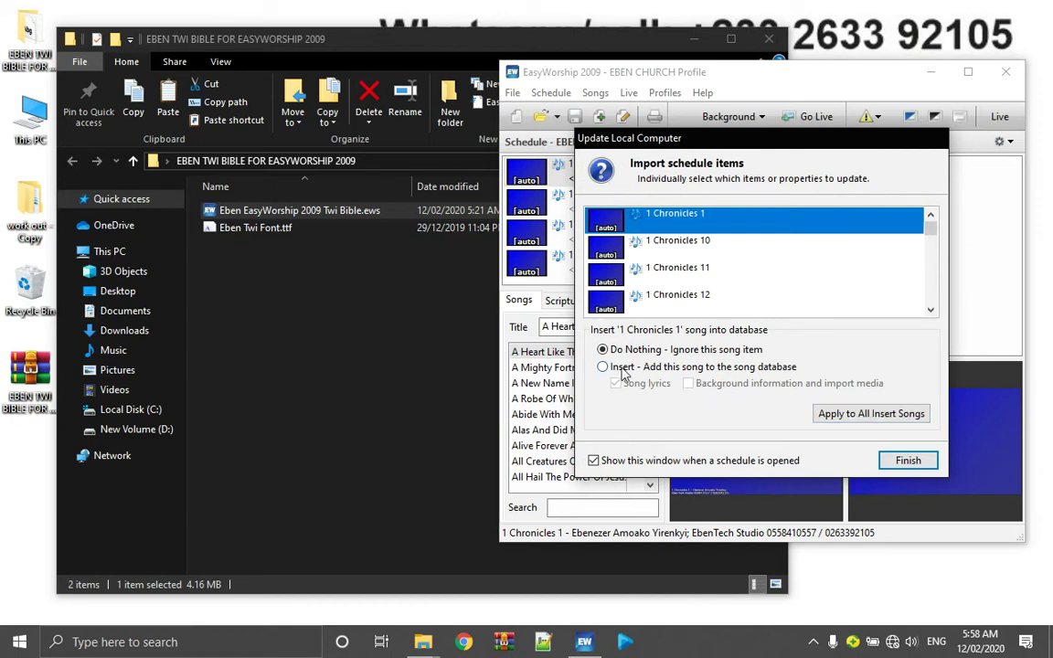
pyautogui.click(623, 368)
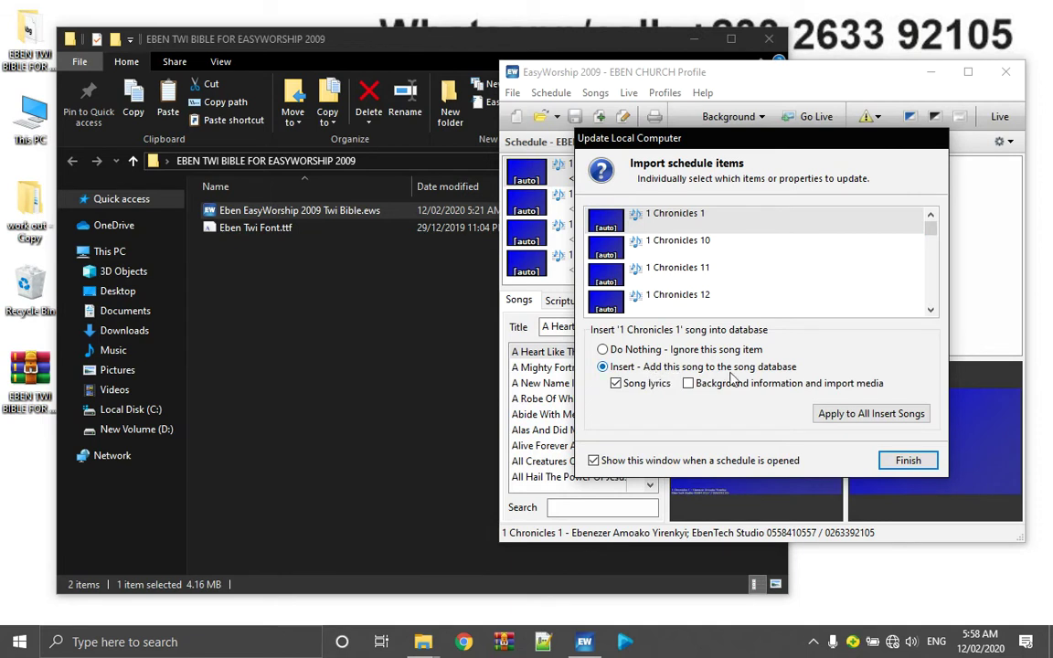
pyautogui.click(855, 419)
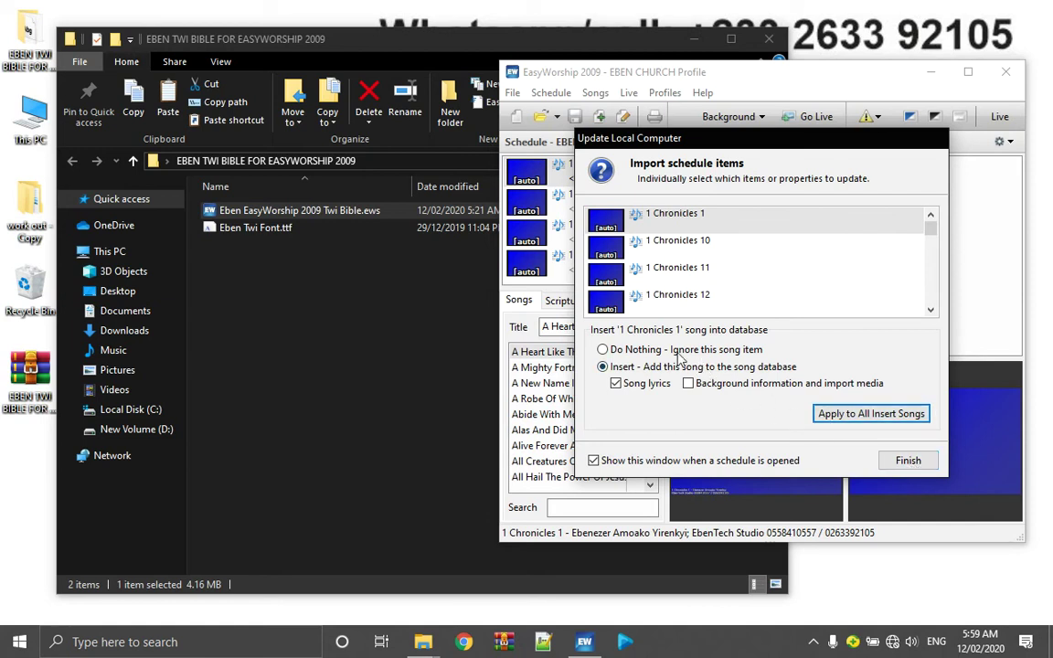
pyautogui.click(642, 353)
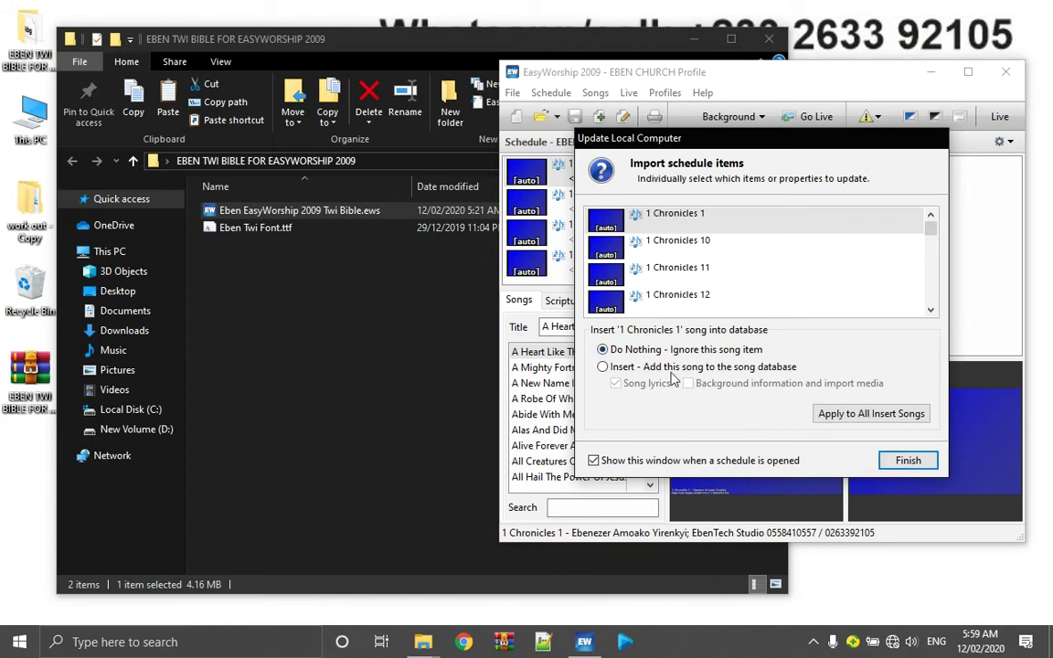
pyautogui.click(910, 460)
# Force the unresponsive EasyWorship program to close and dismiss Task Manager
pyautogui.moveTo(594, 645)
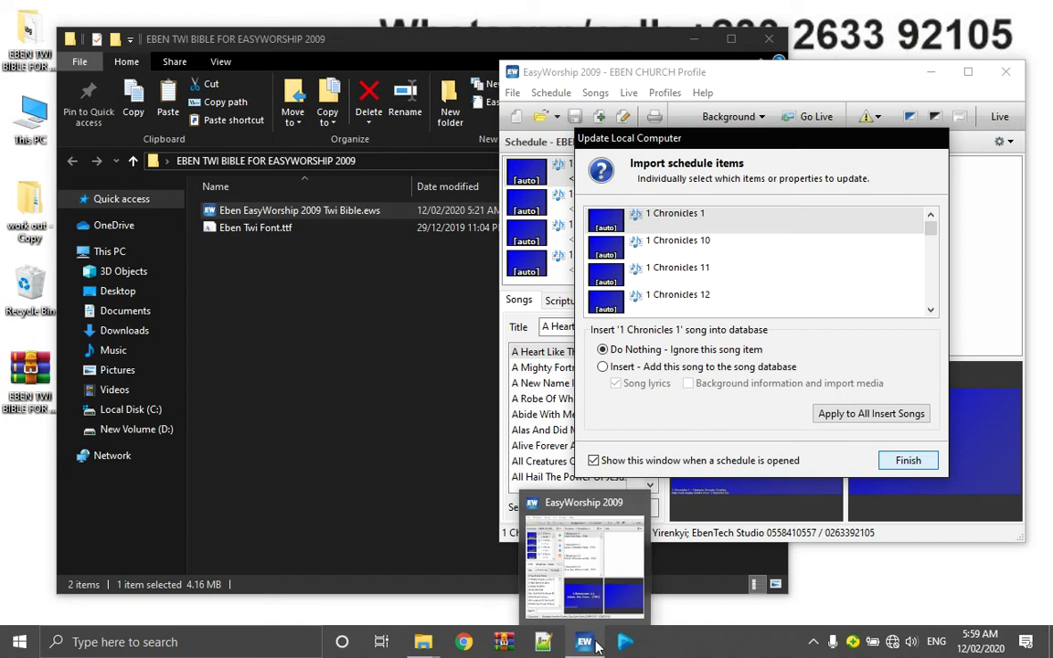
pyautogui.click(594, 645)
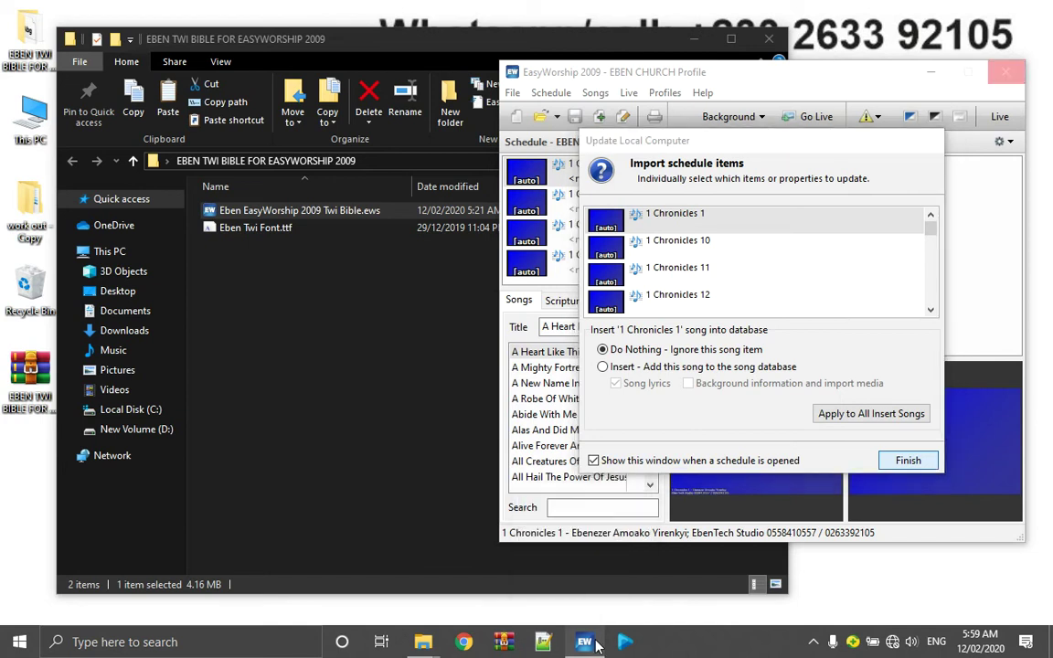
pyautogui.rightClick(596, 644)
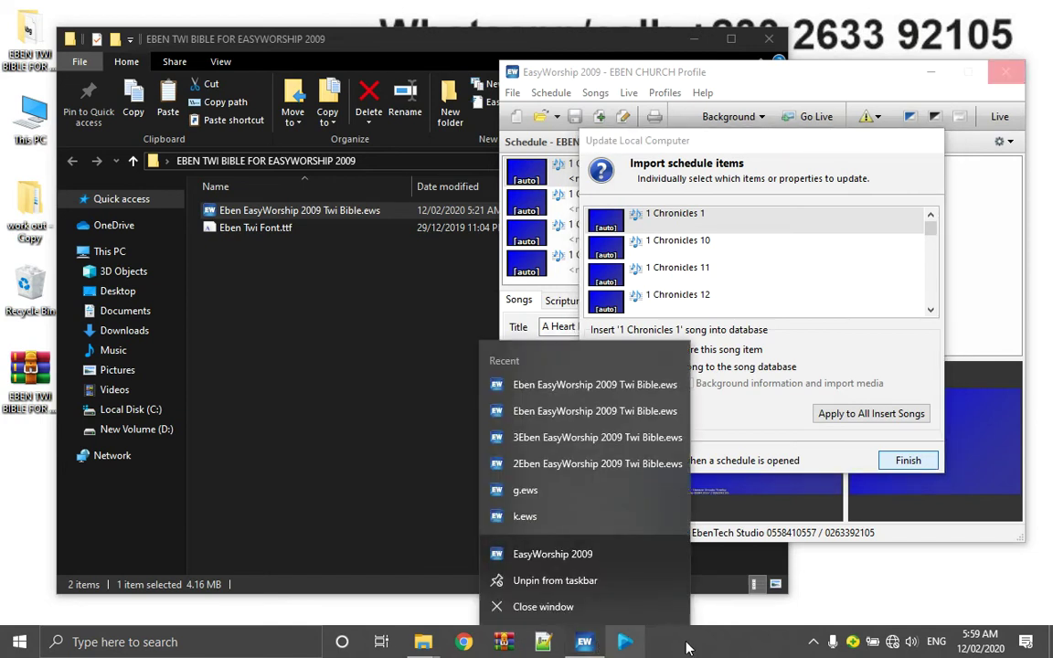
pyautogui.click(588, 606)
pyautogui.rightClick(698, 642)
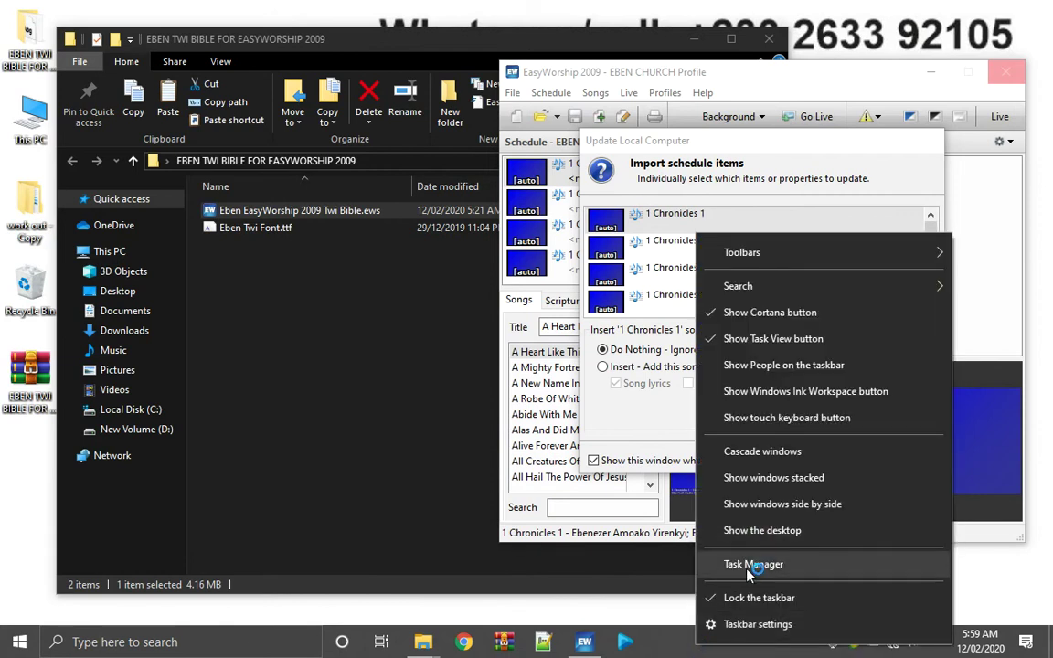
pyautogui.click(757, 564)
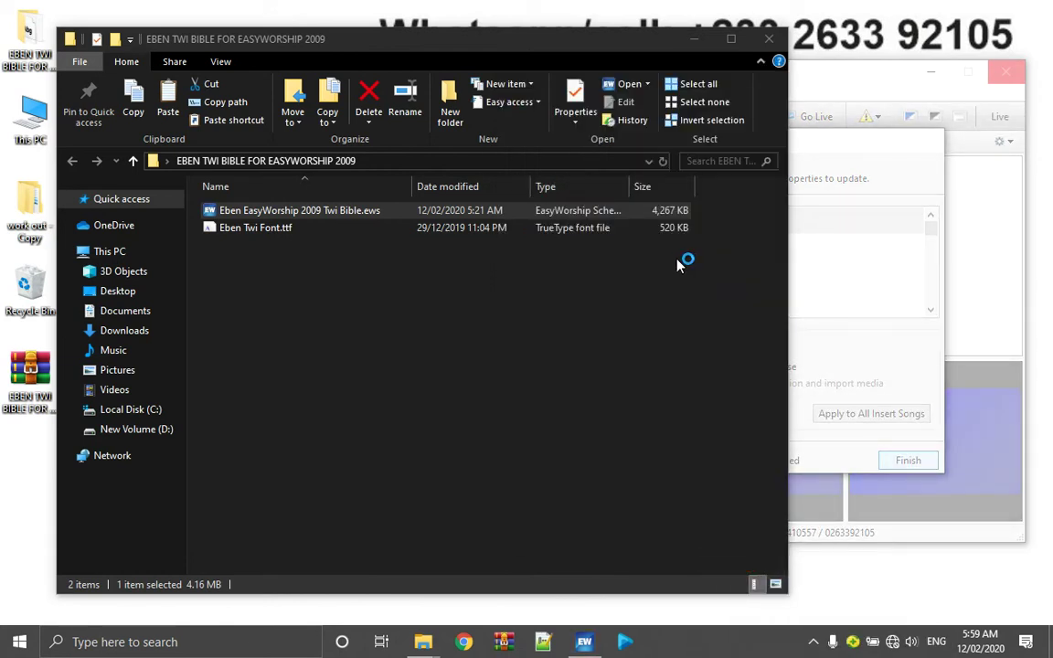
pyautogui.click(820, 253)
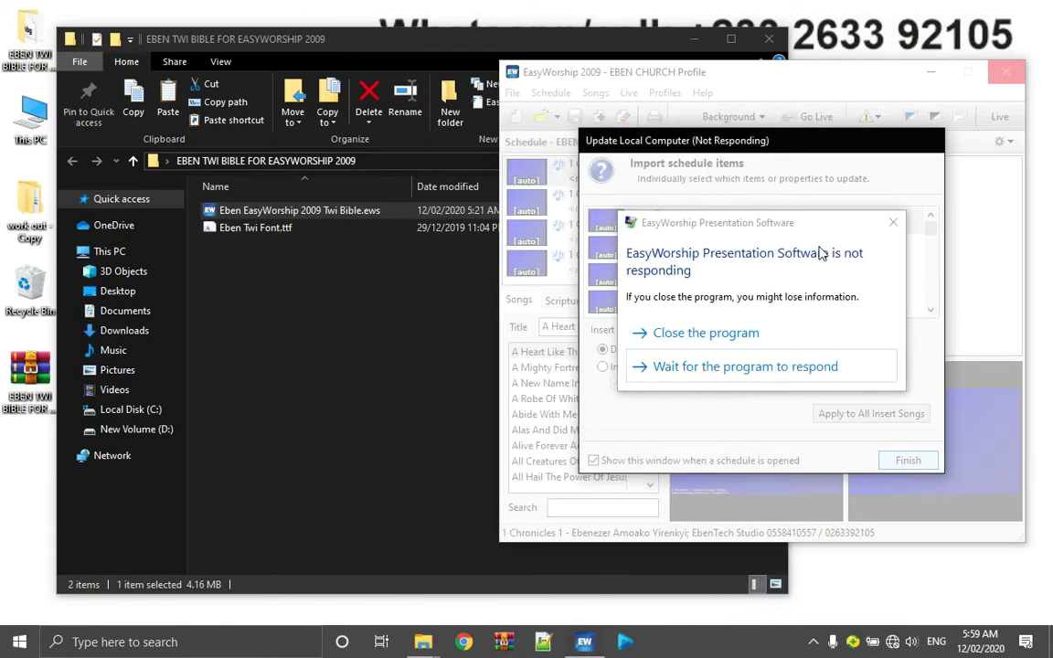
pyautogui.click(729, 339)
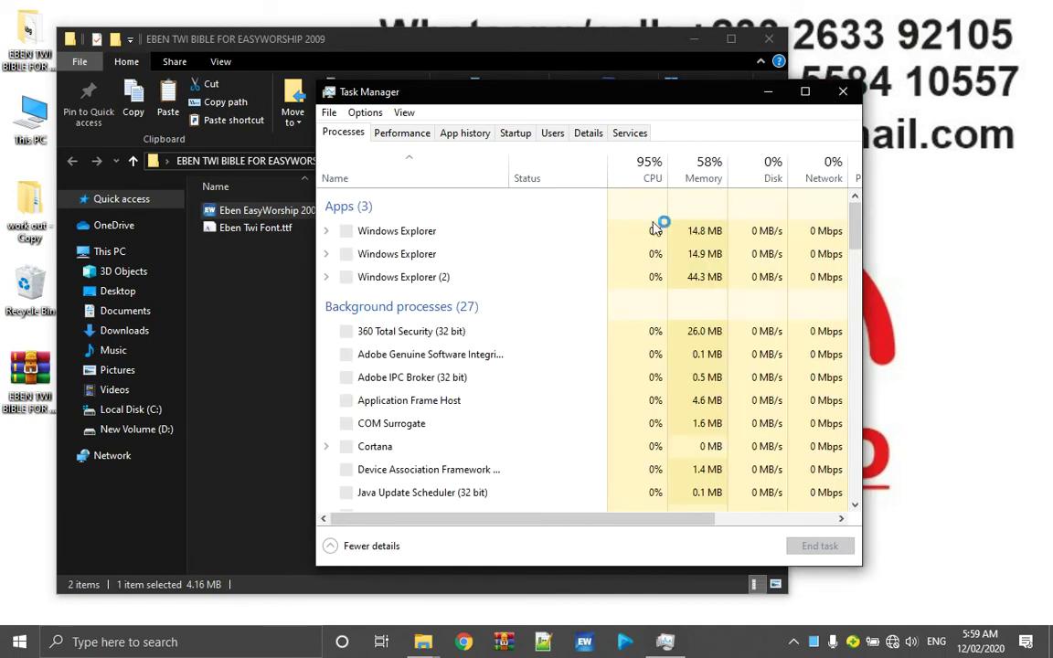
pyautogui.click(843, 91)
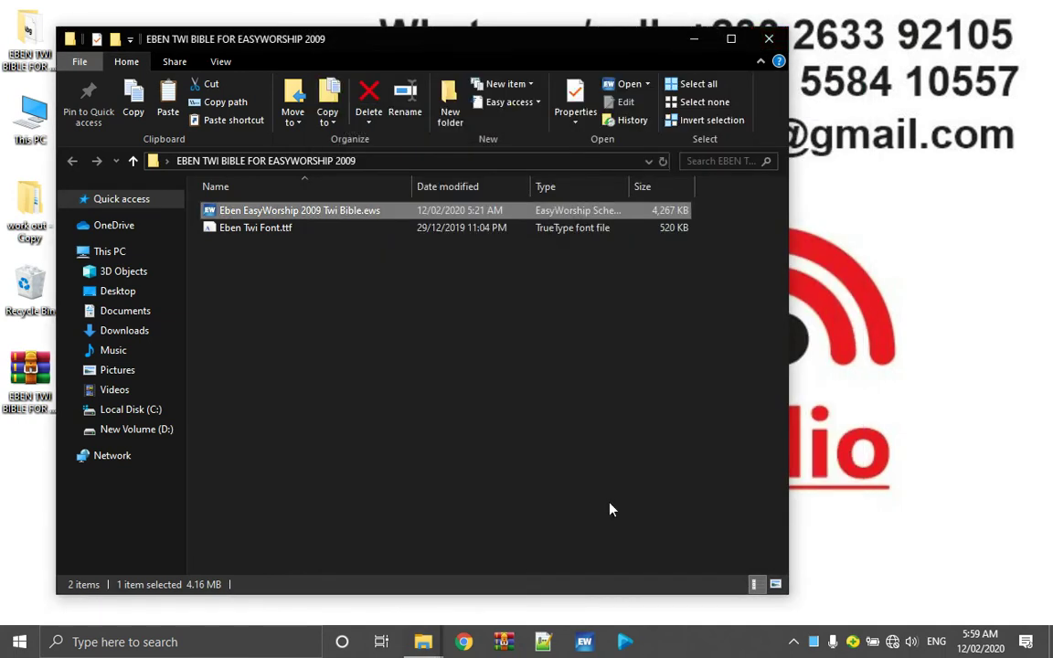
# Relaunch EasyWorship 2009 and switch to the TWI BIBLE 2009 profile
pyautogui.click(585, 643)
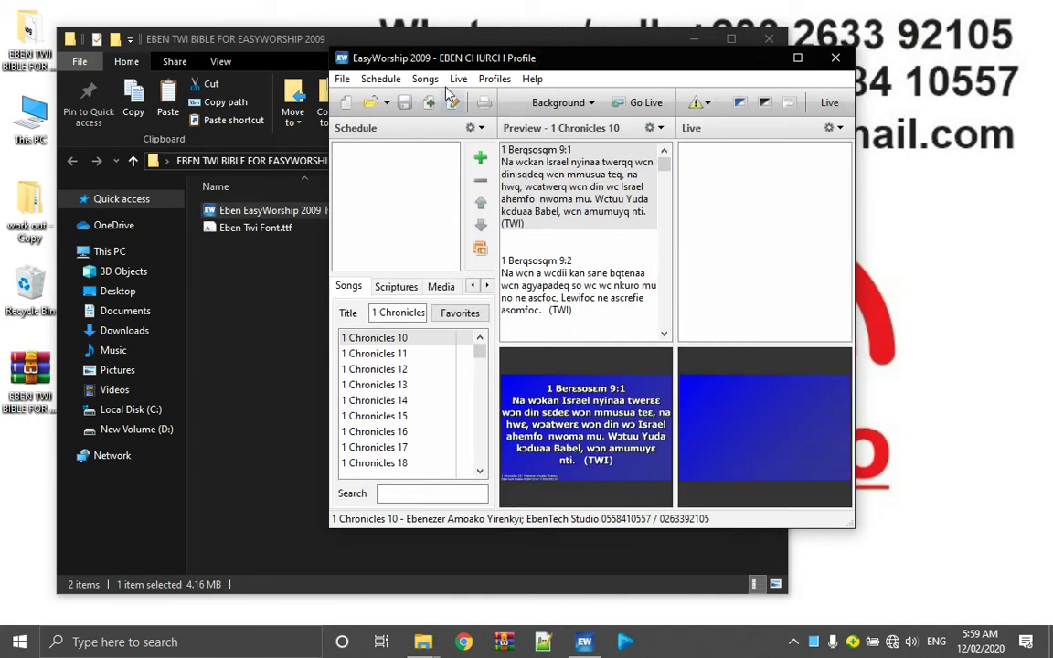
pyautogui.click(494, 79)
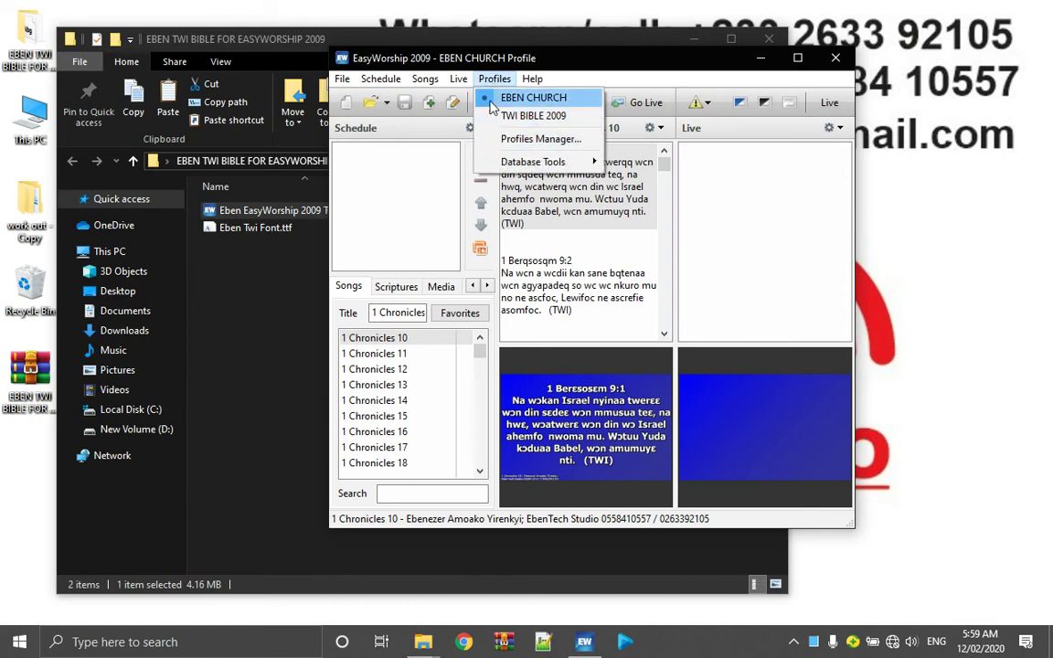
pyautogui.click(498, 98)
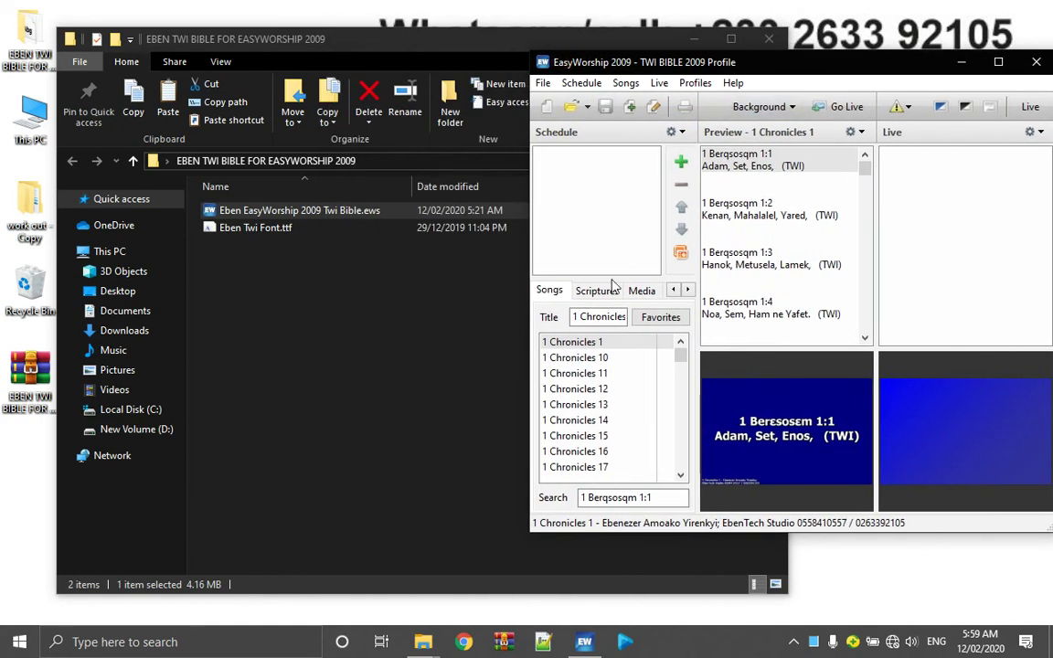
# Find Daniel 1 by title in the Songs list, turn on the live output, and send verse Daniel 1:2 live, moving the program window clear of the projected text
pyautogui.click(610, 317)
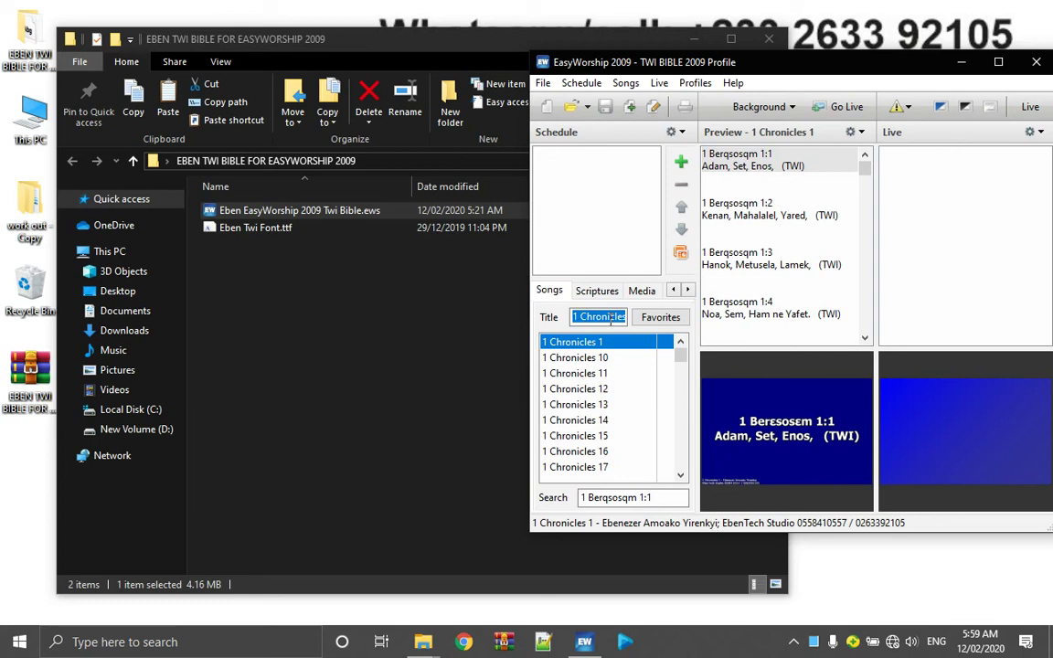
pyautogui.write('Daniel')
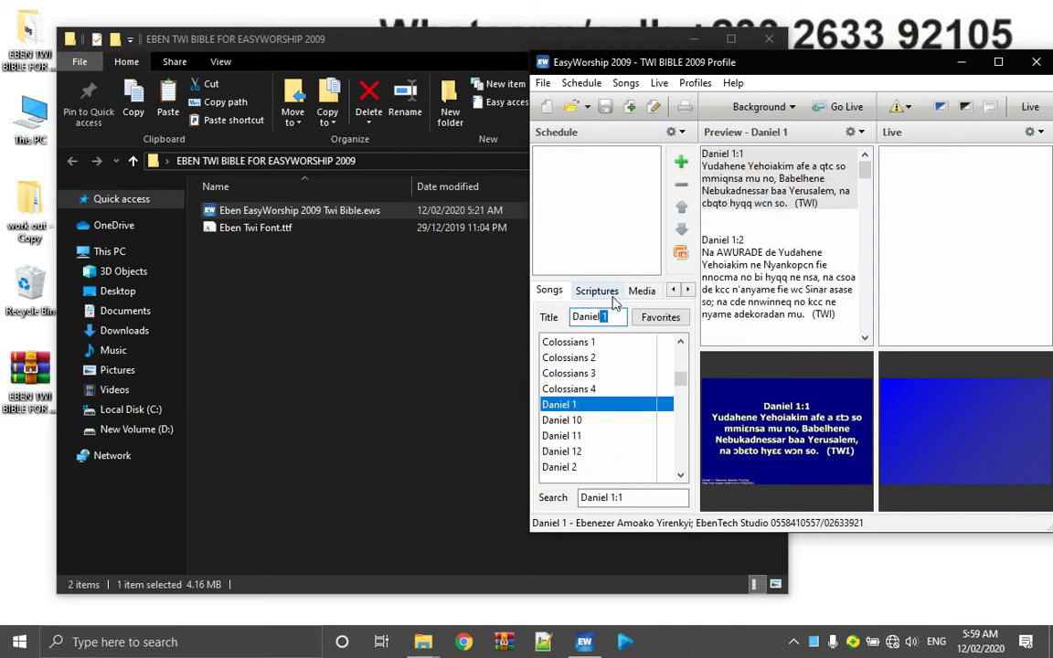
pyautogui.click(1033, 110)
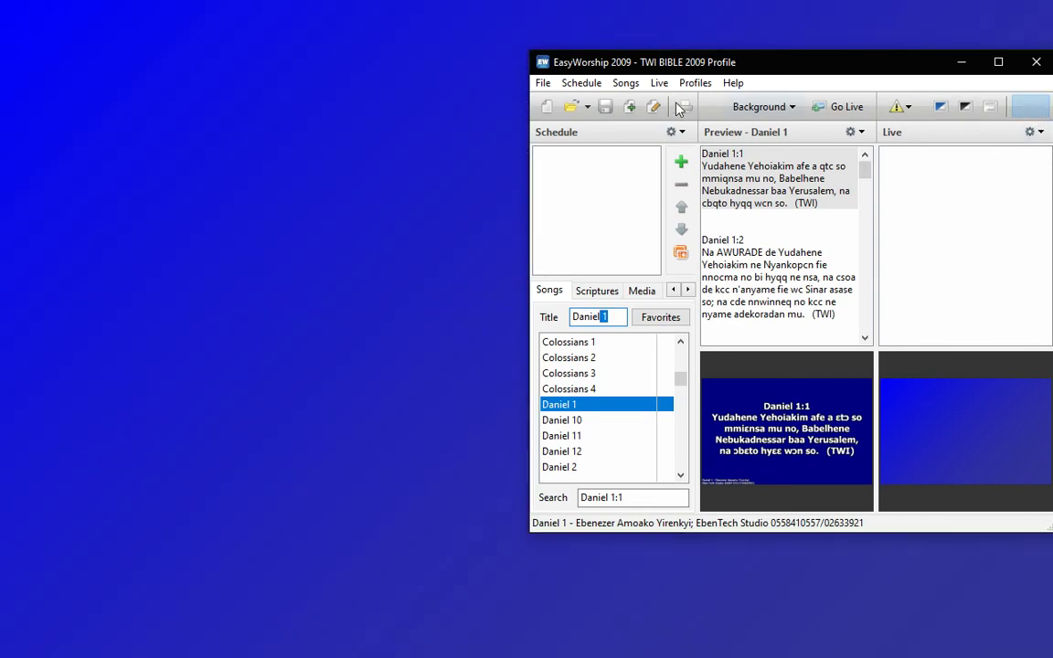
pyautogui.doubleClick(768, 270)
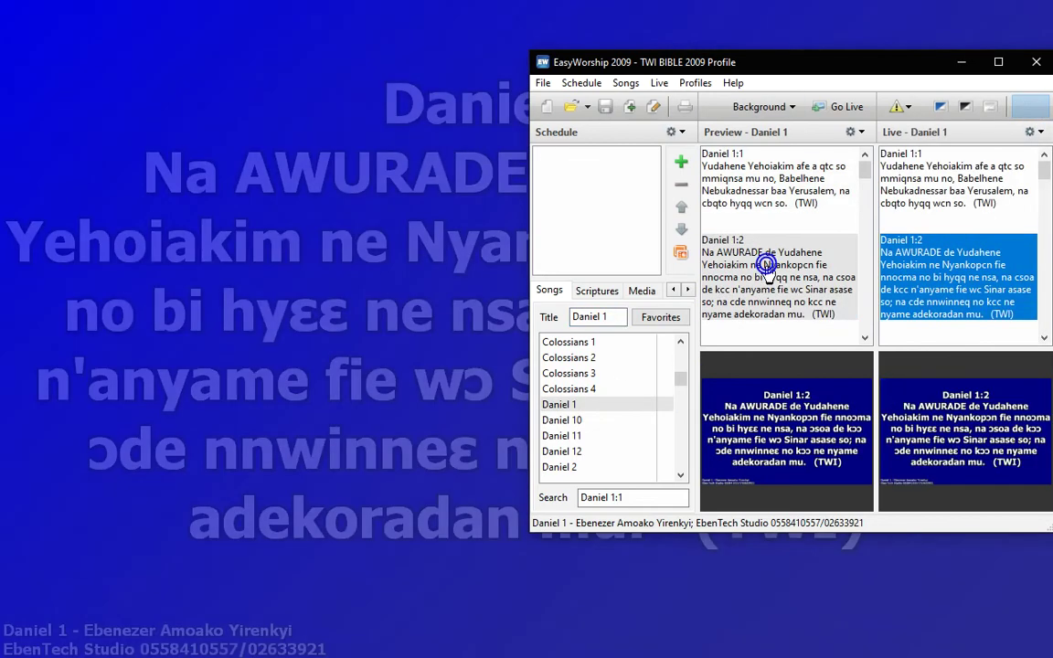
pyautogui.moveTo(806, 64); pyautogui.dragTo(726, 181)
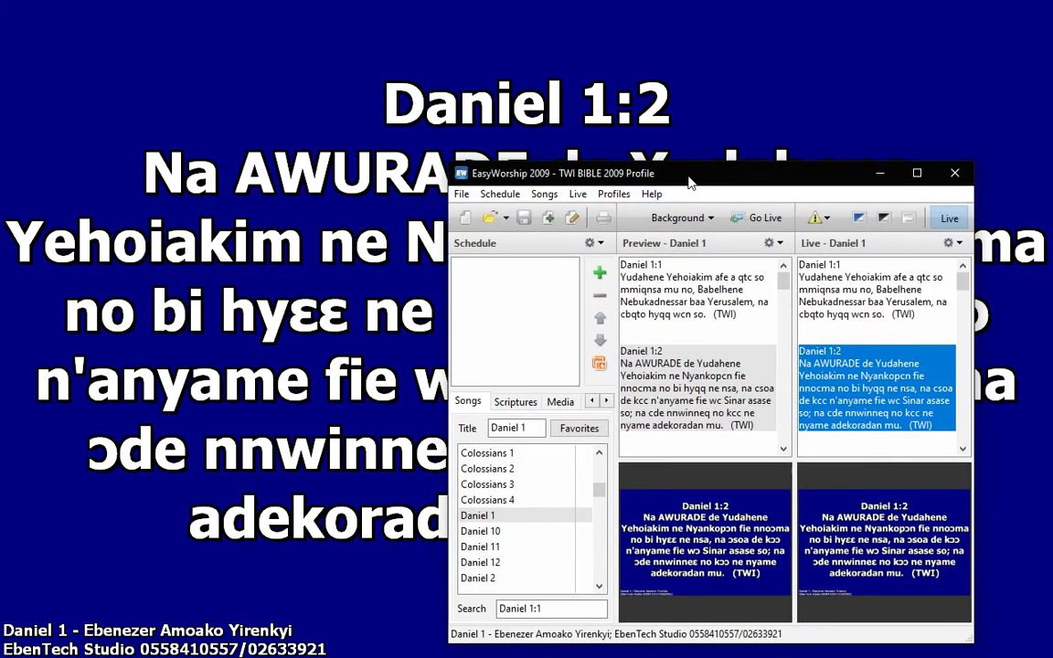
pyautogui.moveTo(626, 173); pyautogui.dragTo(663, 113)
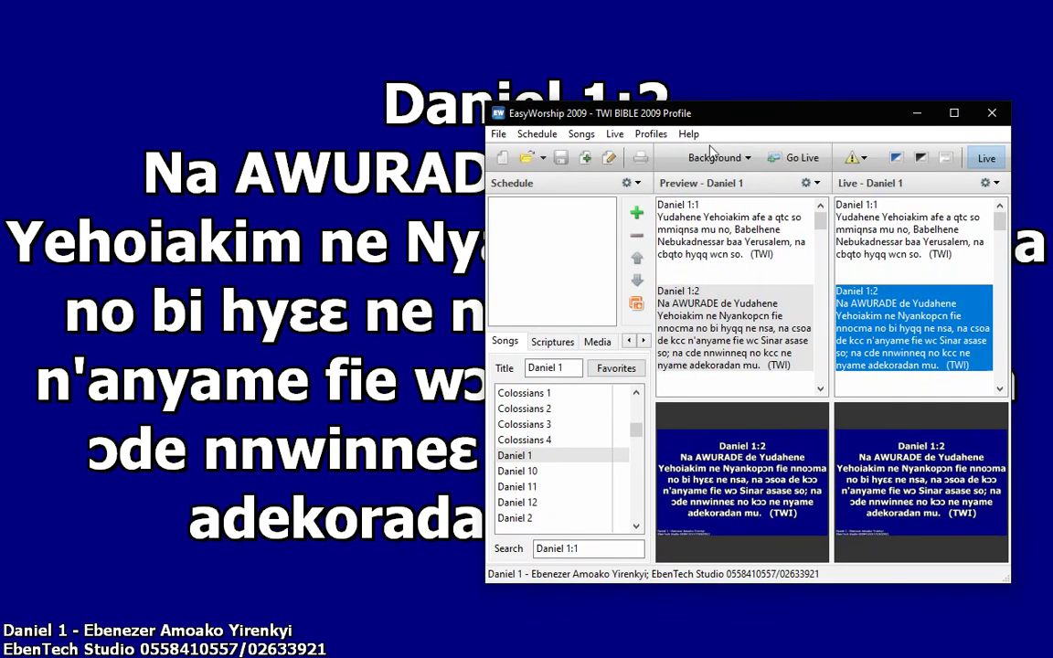
# Find Revelation 1 by title and send verse 1:7 live, repositioning the program window over the projected text
pyautogui.click(571, 369)
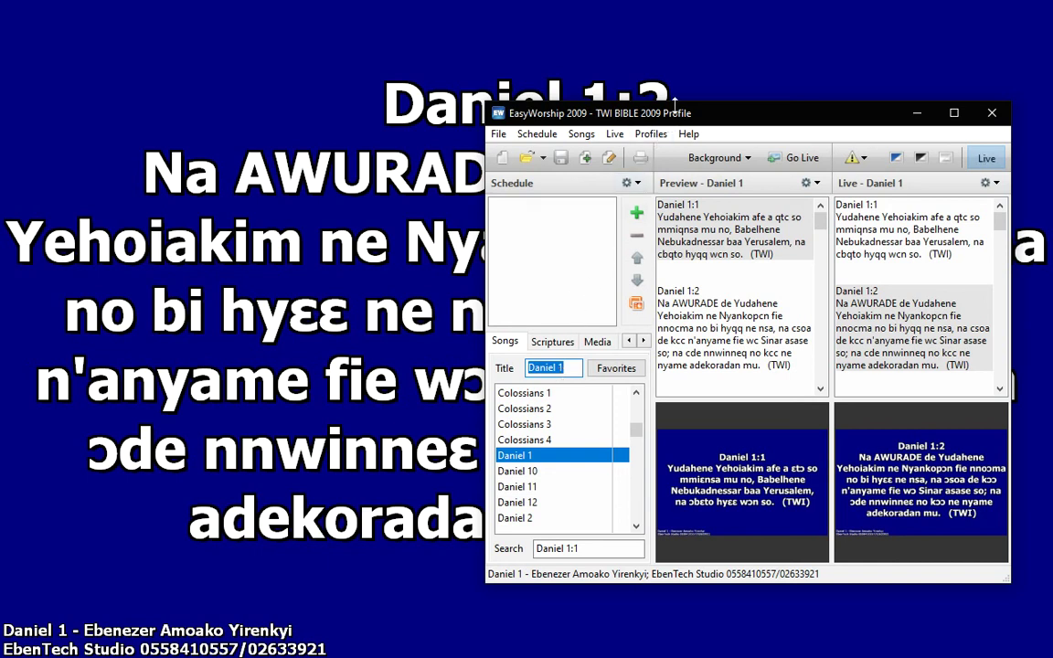
pyautogui.moveTo(677, 119); pyautogui.dragTo(660, 157)
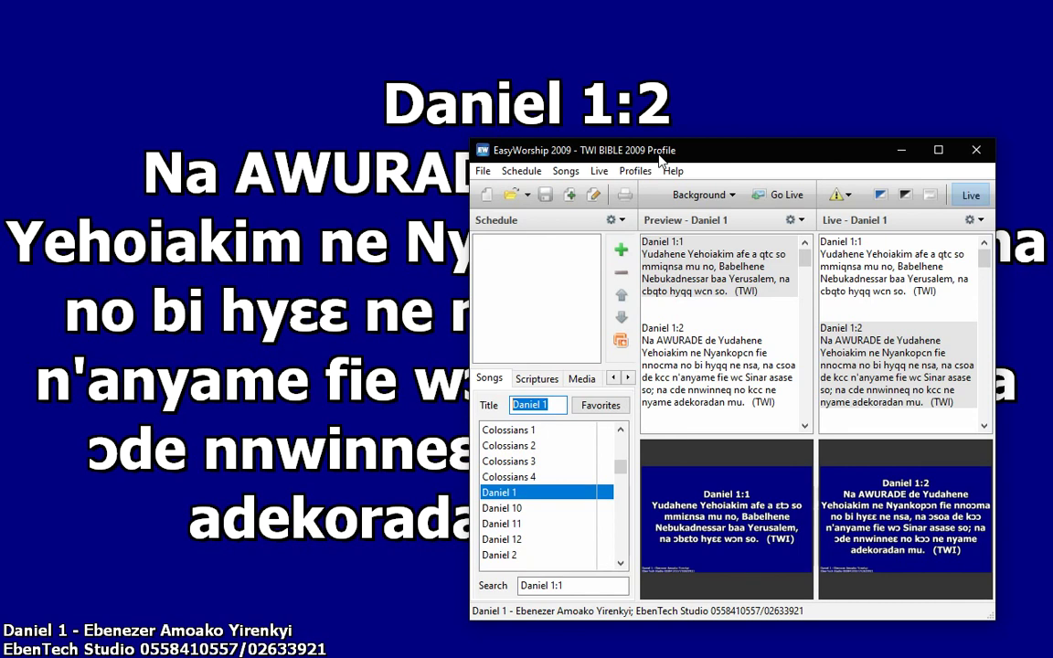
pyautogui.write('Revelation')
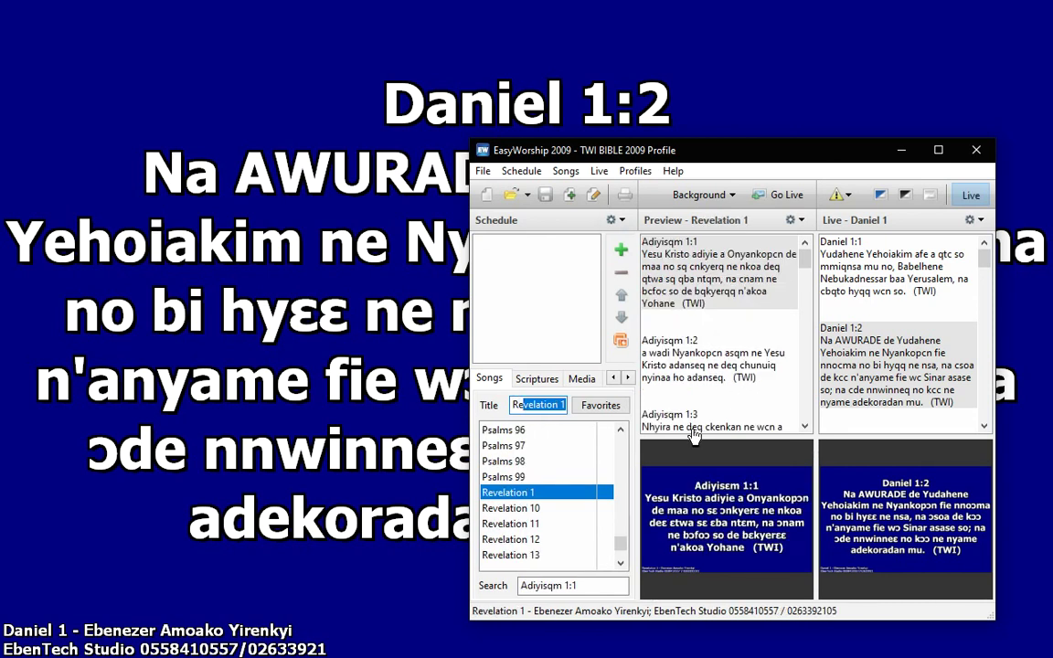
pyautogui.moveTo(804, 264); pyautogui.dragTo(804, 316)
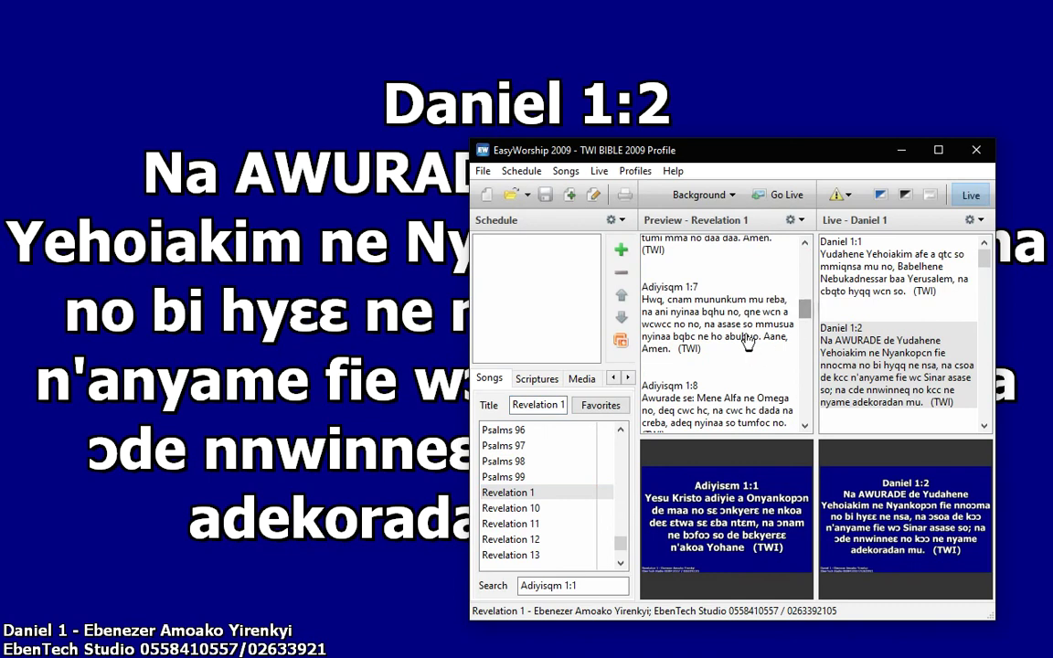
pyautogui.doubleClick(711, 327)
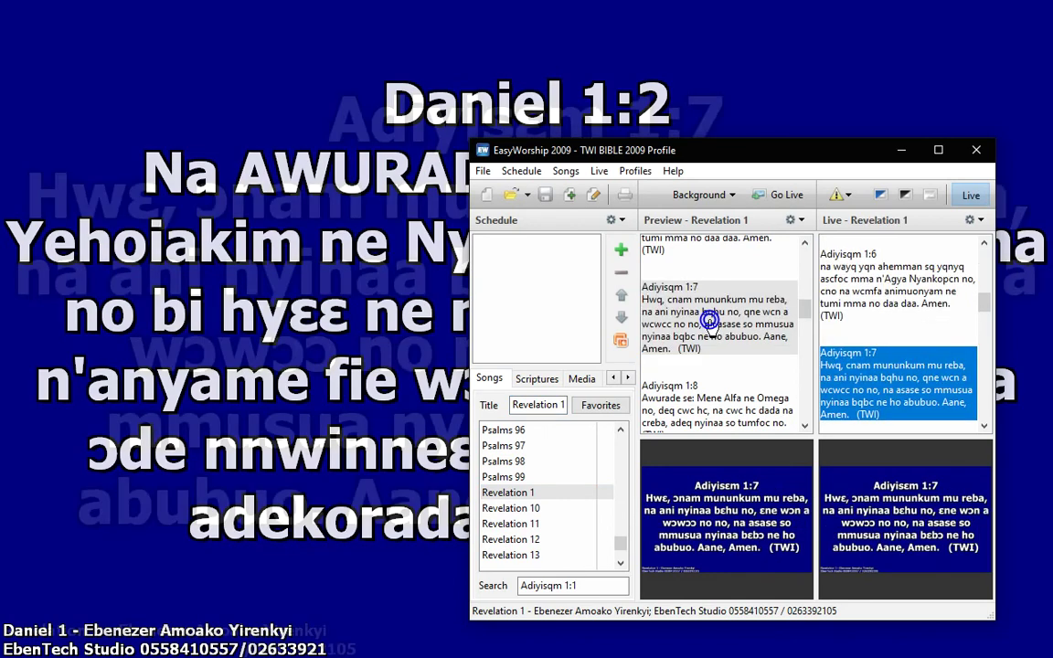
pyautogui.moveTo(716, 157); pyautogui.dragTo(688, 131)
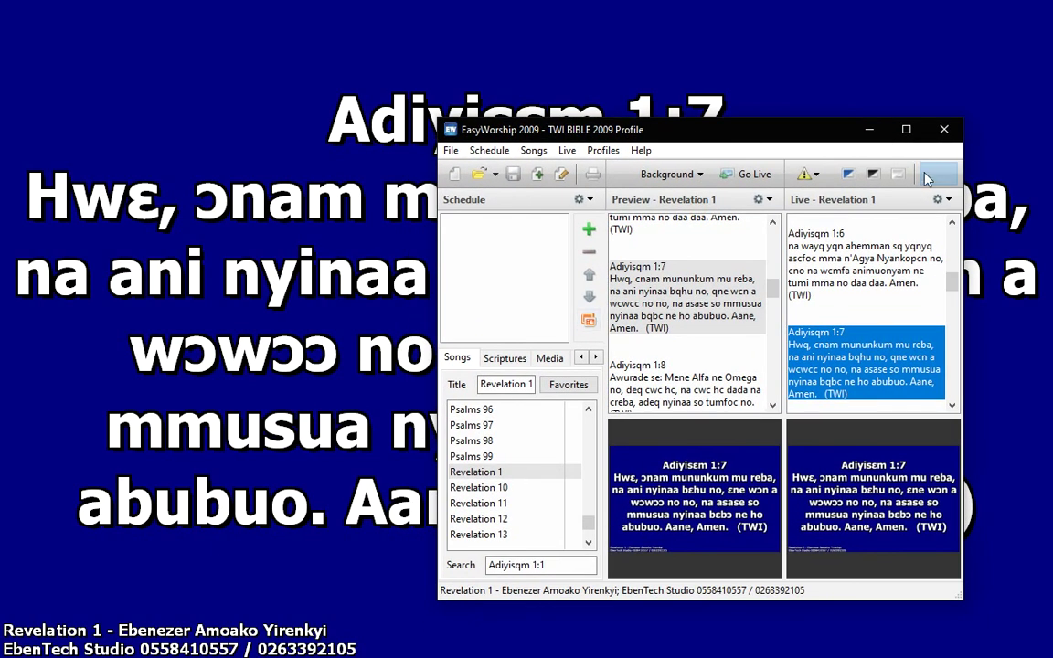